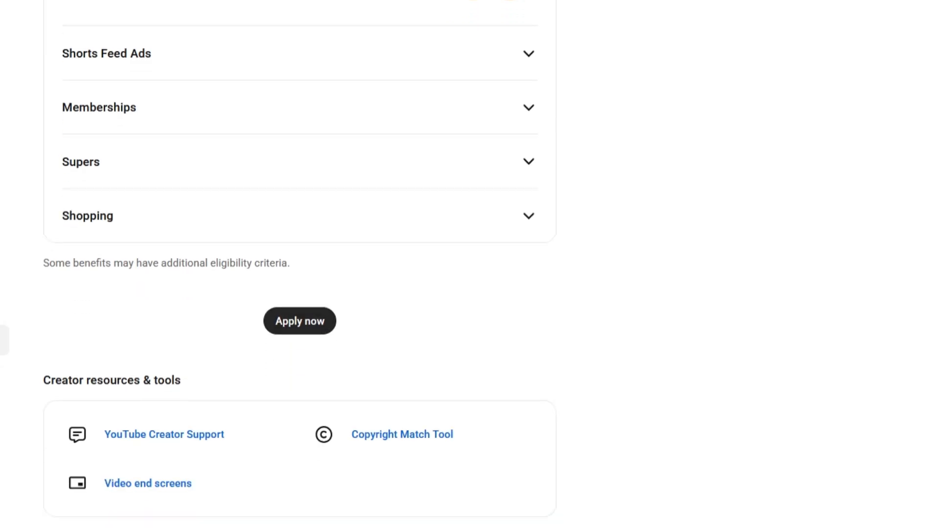
Step: Review the monetization options on the Earn page and start the YouTube Partner Program application
scroll(299, 264, up, 3)
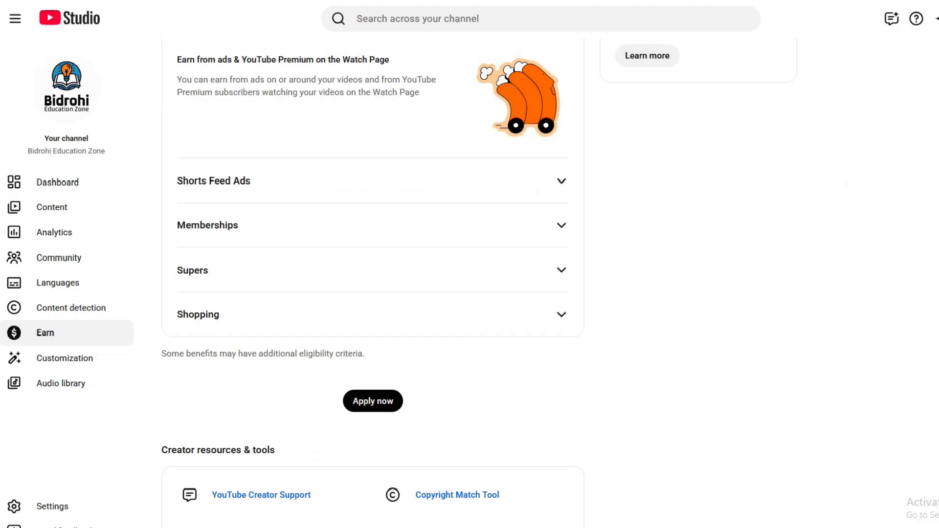
scroll(373, 264, up, 2)
scroll(373, 264, down, 3)
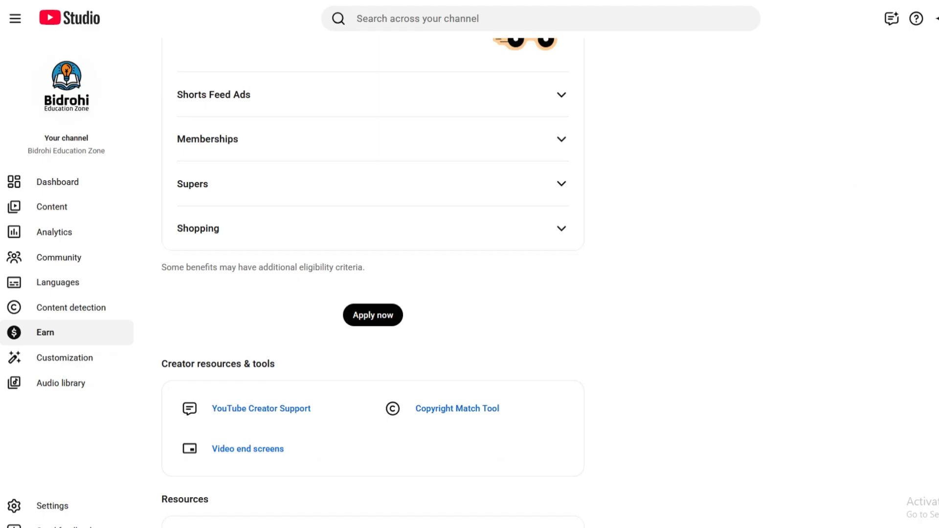
scroll(372, 315, up, 1)
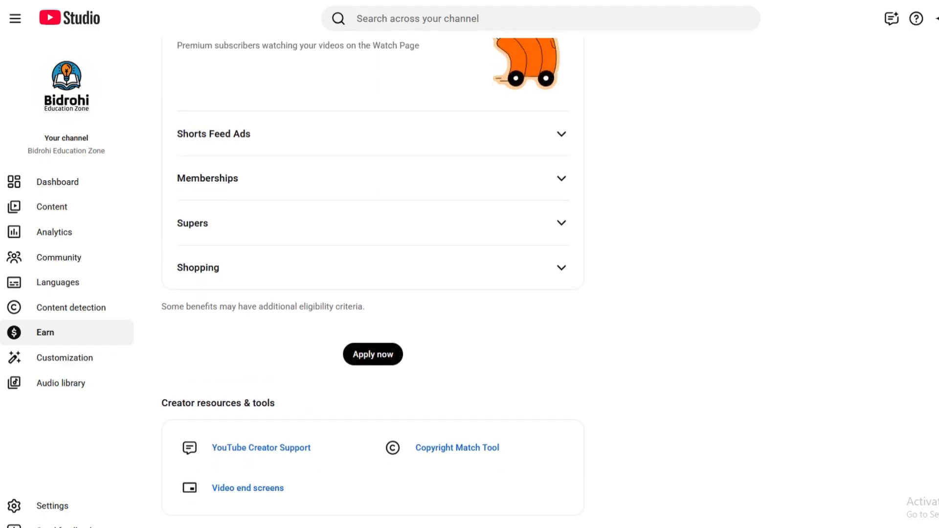
scroll(373, 315, down, 1)
scroll(373, 315, up, 3)
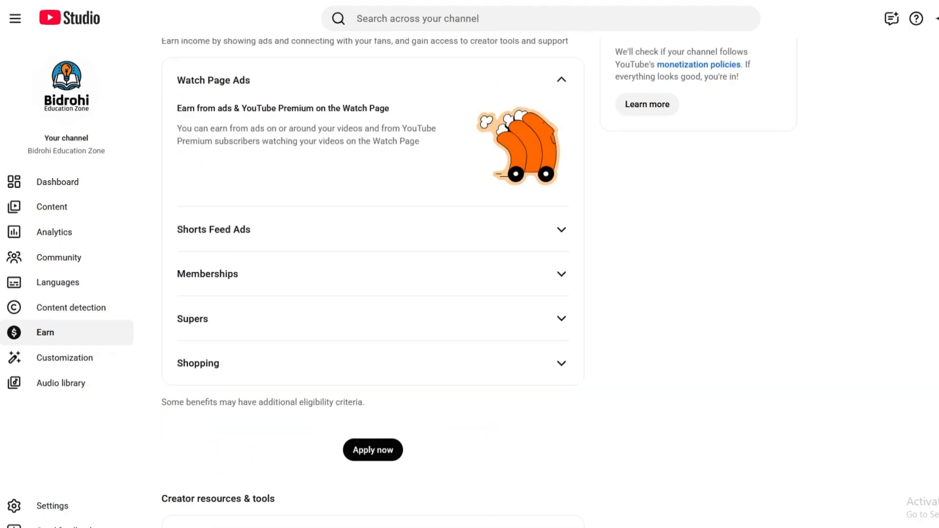
scroll(372, 315, down, 4)
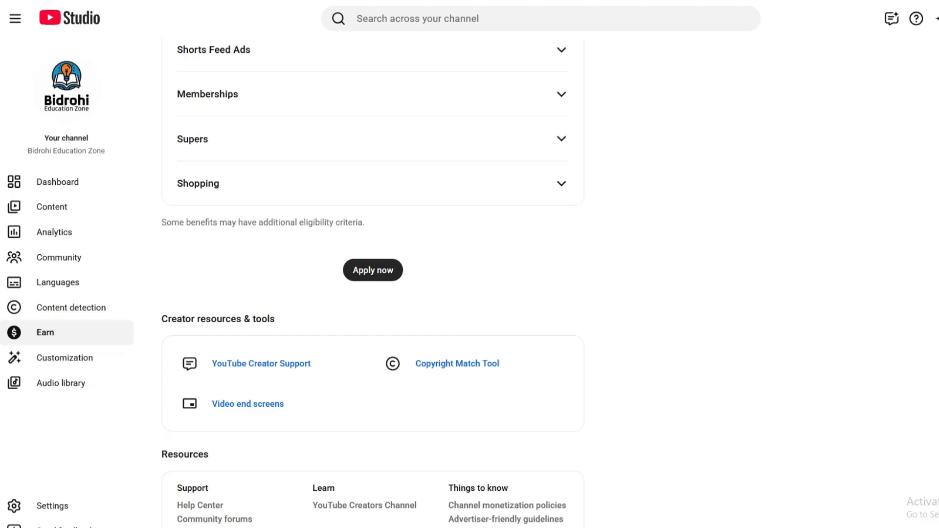
click(373, 270)
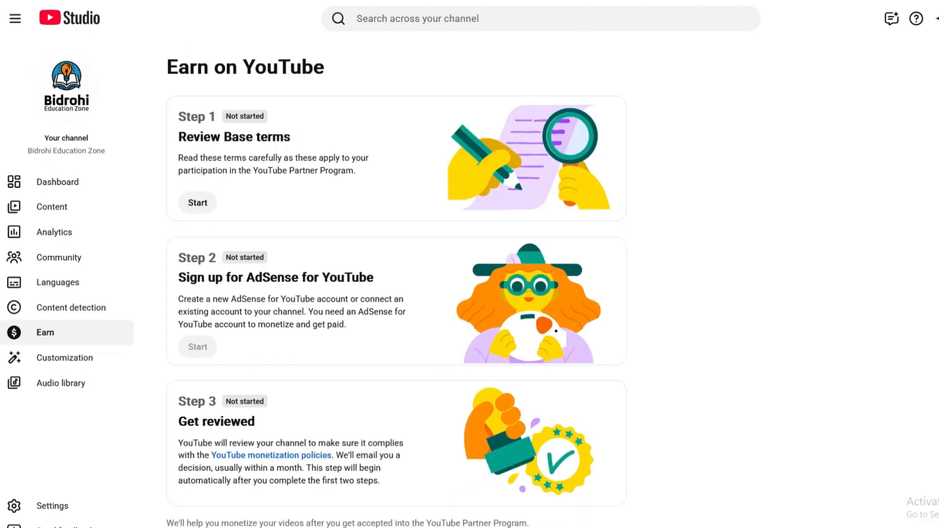
Step: Reload the Earn page and apply for the YouTube Partner Program again
key(F5)
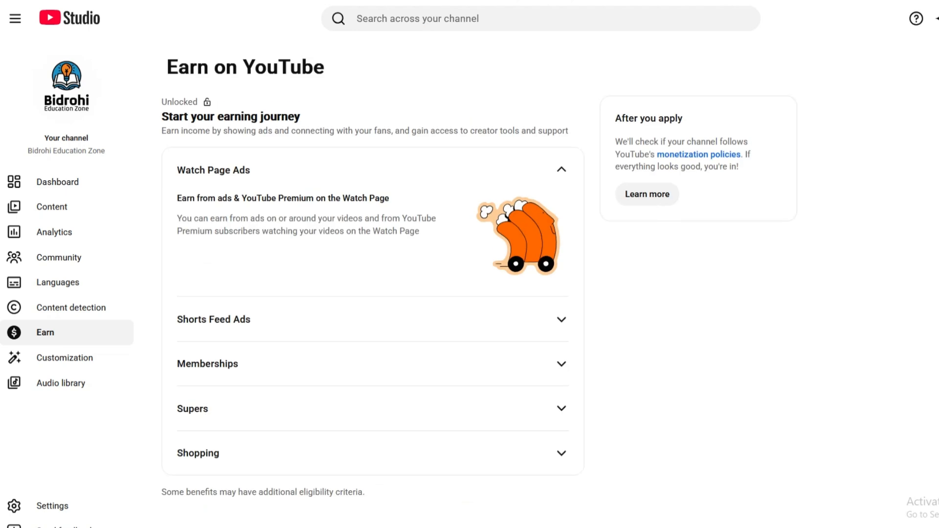
scroll(372, 293, down, 2)
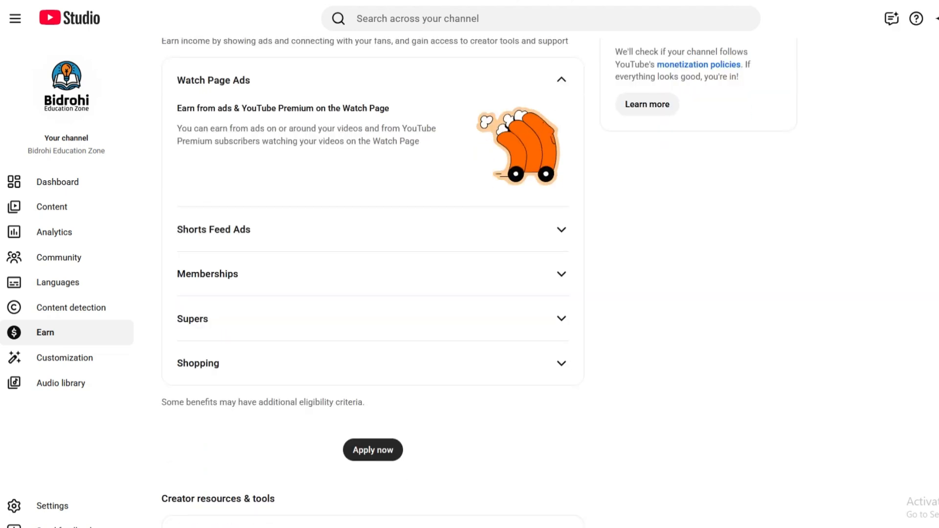
click(373, 450)
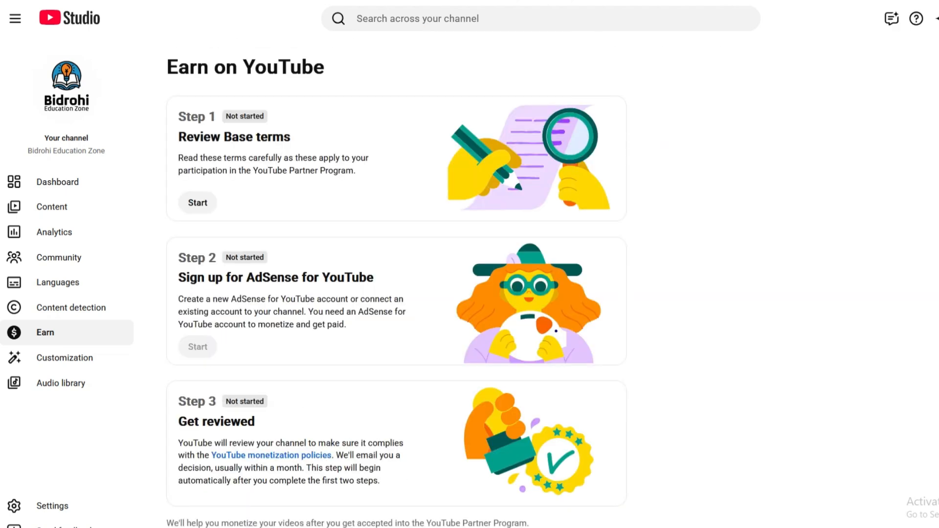
Step: Start Step 1, read the Base terms through to the end, and accept them
drag(179, 137, 291, 137)
click(293, 138)
click(197, 202)
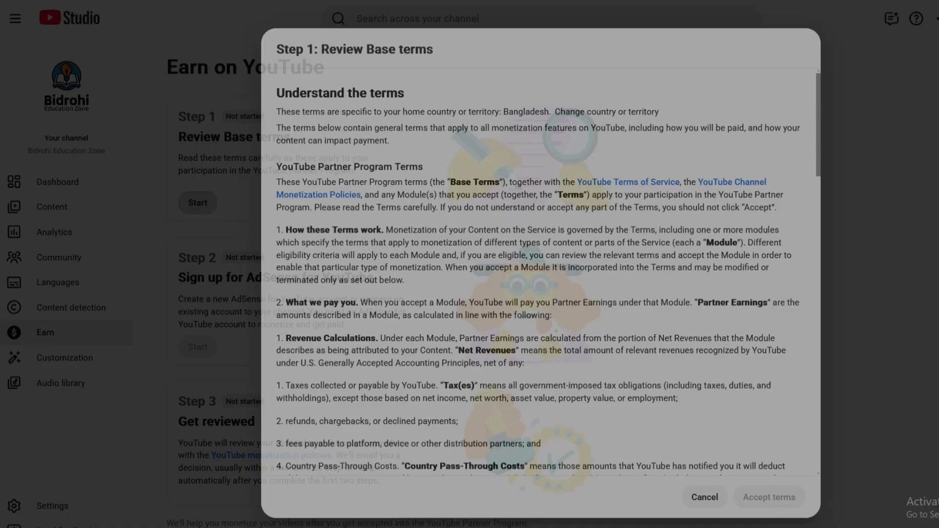
scroll(548, 272, down, 1)
scroll(538, 272, down, 6)
scroll(538, 271, up, 7)
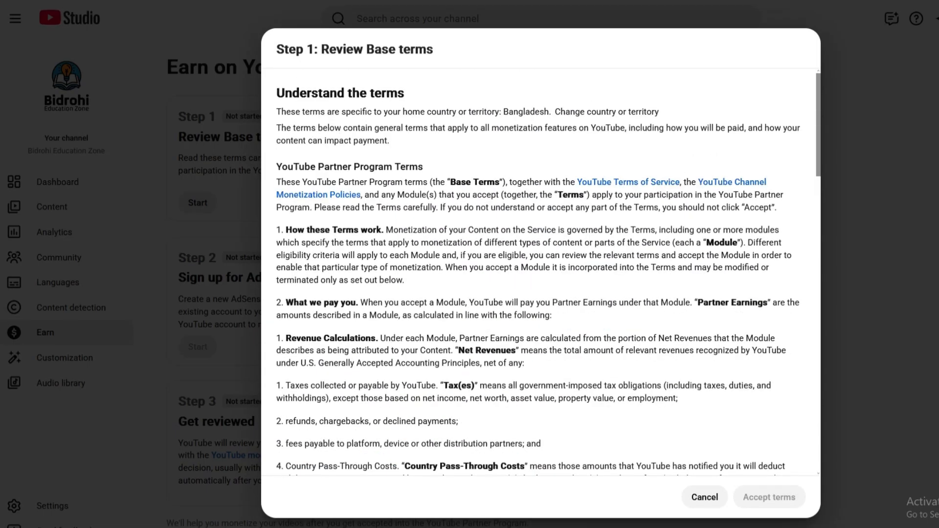
scroll(538, 272, down, 12)
scroll(538, 272, down, 12)
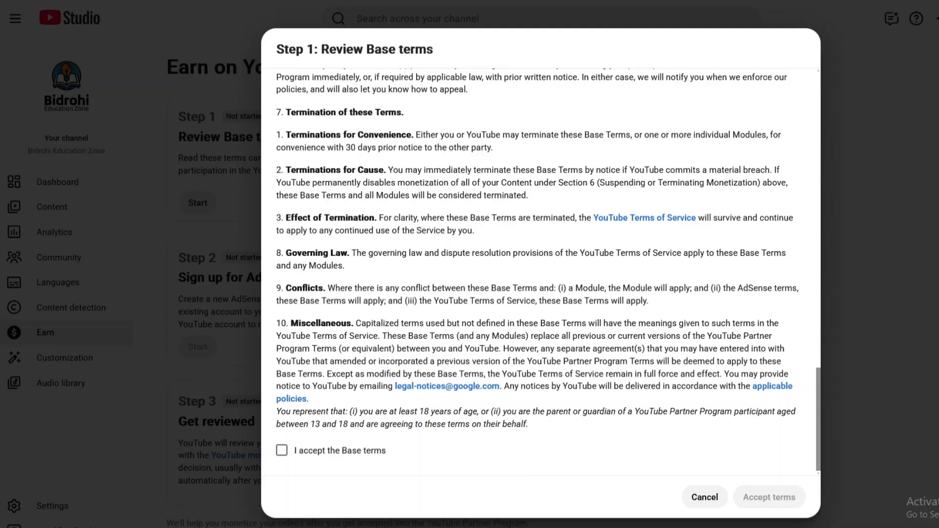
click(282, 450)
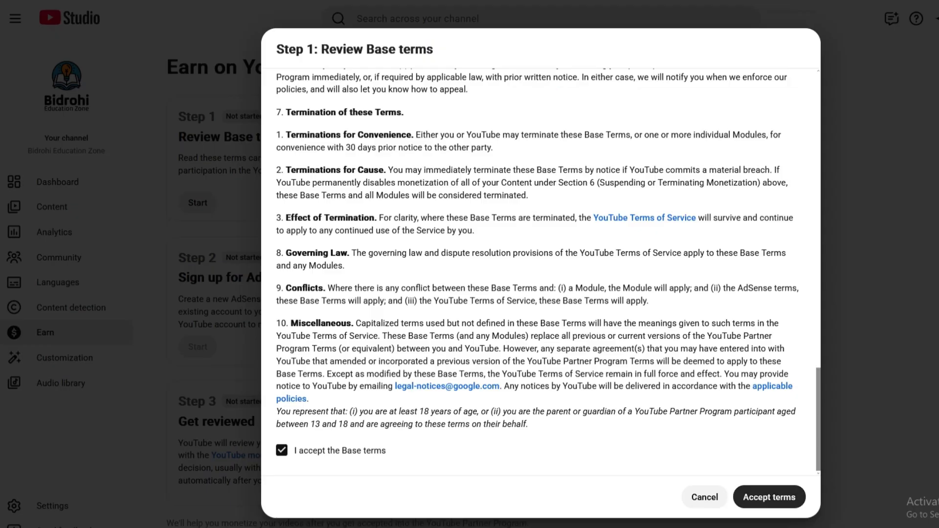
click(769, 498)
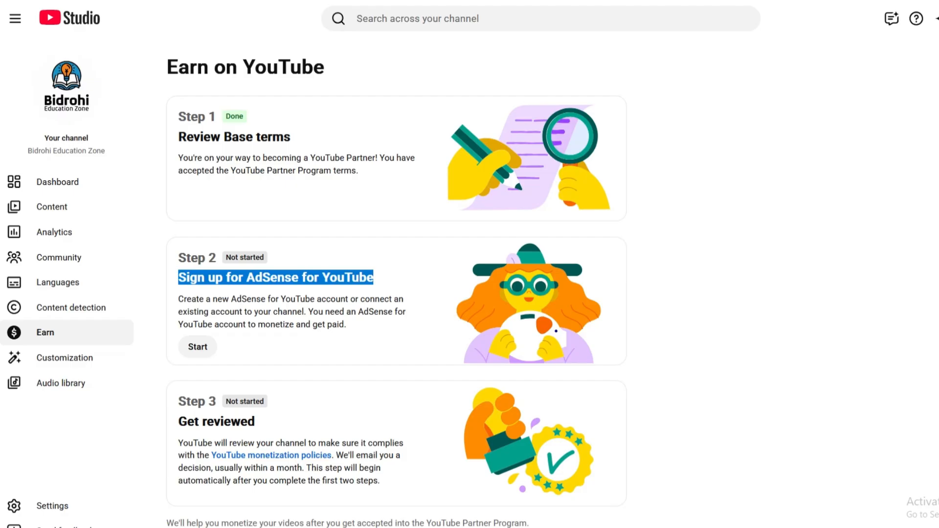
Step: Start the Step 2 AdSense for YouTube sign-up, answer "No, I don't have an existing account", and continue to AdSense
click(373, 278)
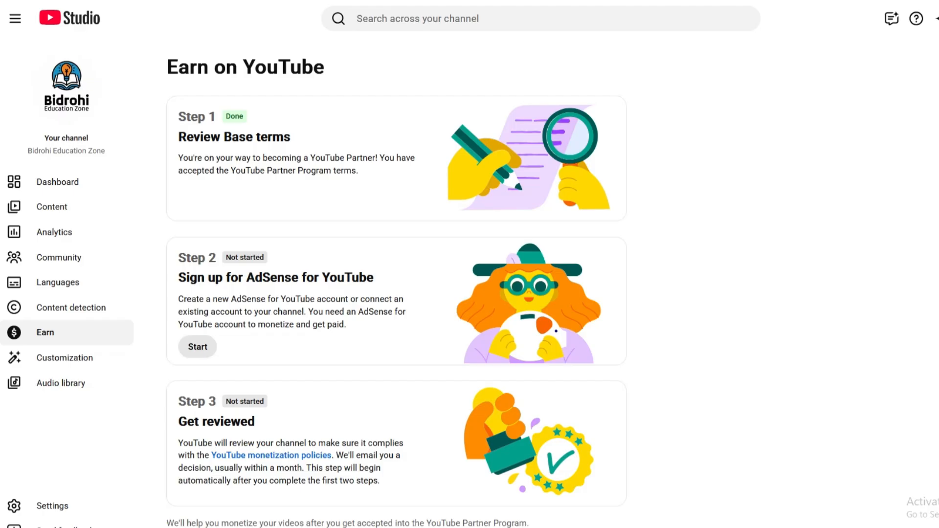
click(198, 347)
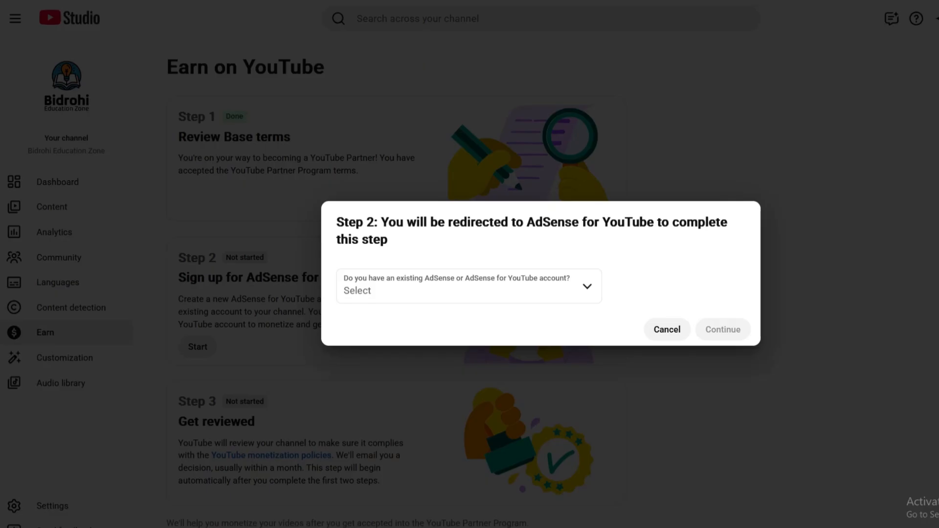
click(459, 290)
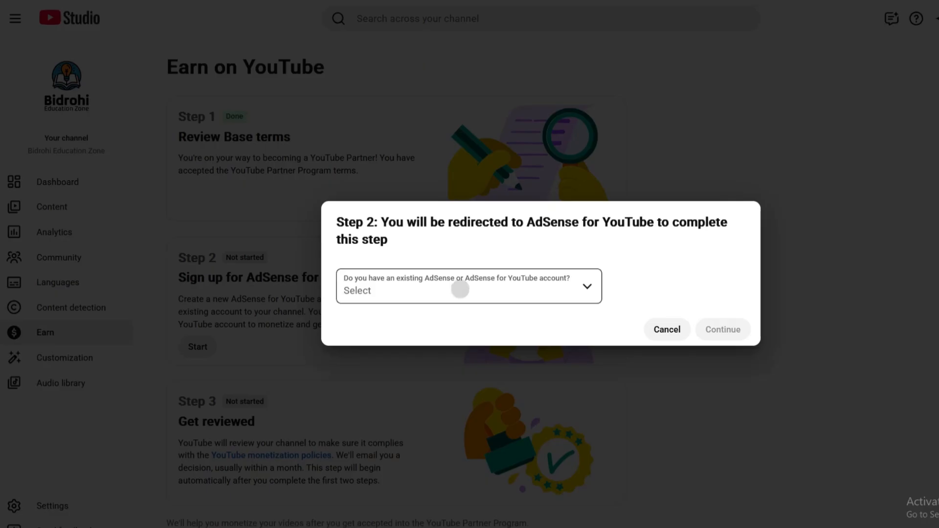
key(Escape)
click(520, 287)
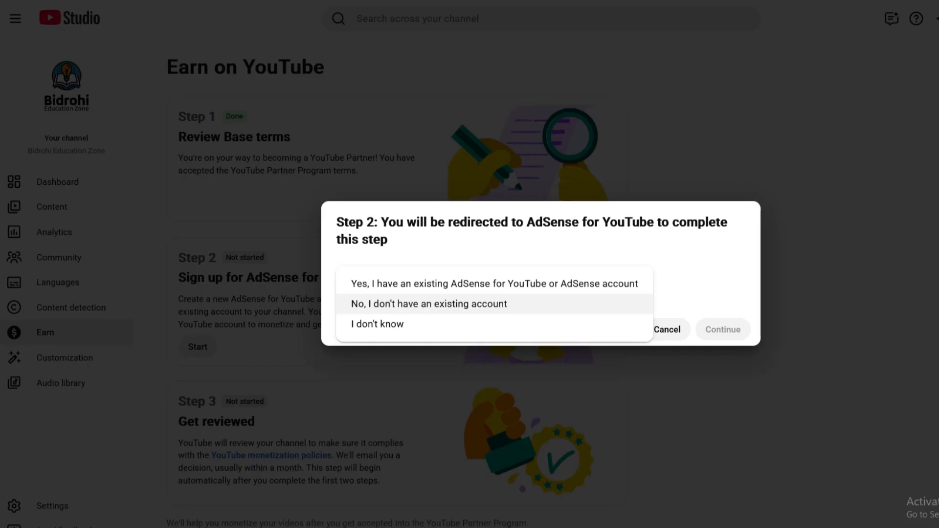
click(429, 303)
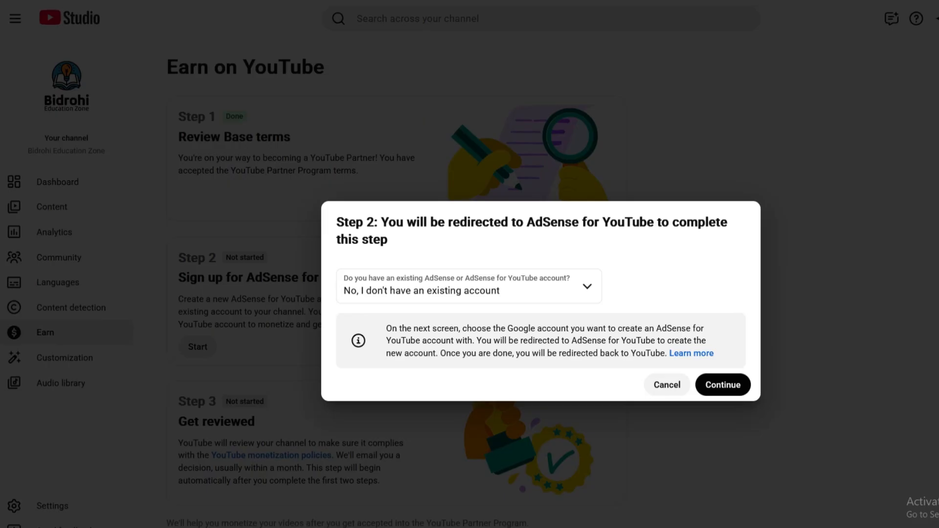
click(722, 384)
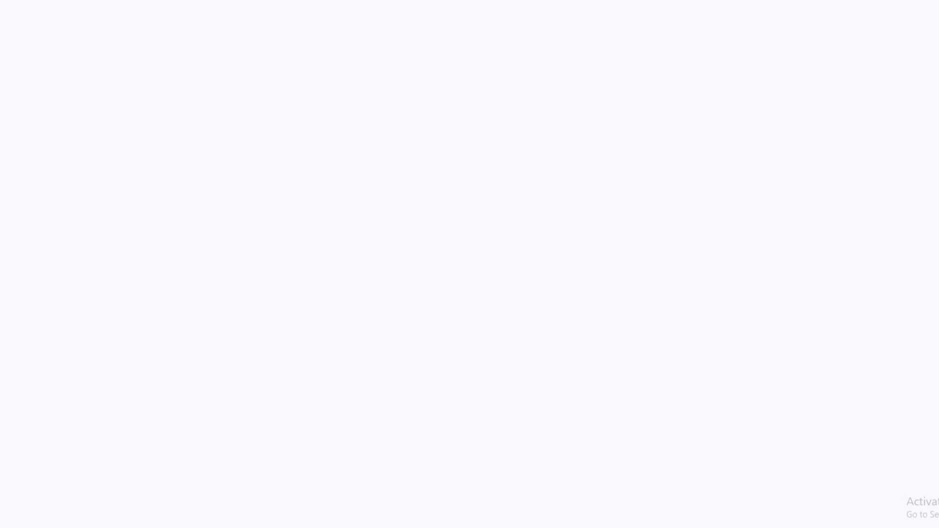
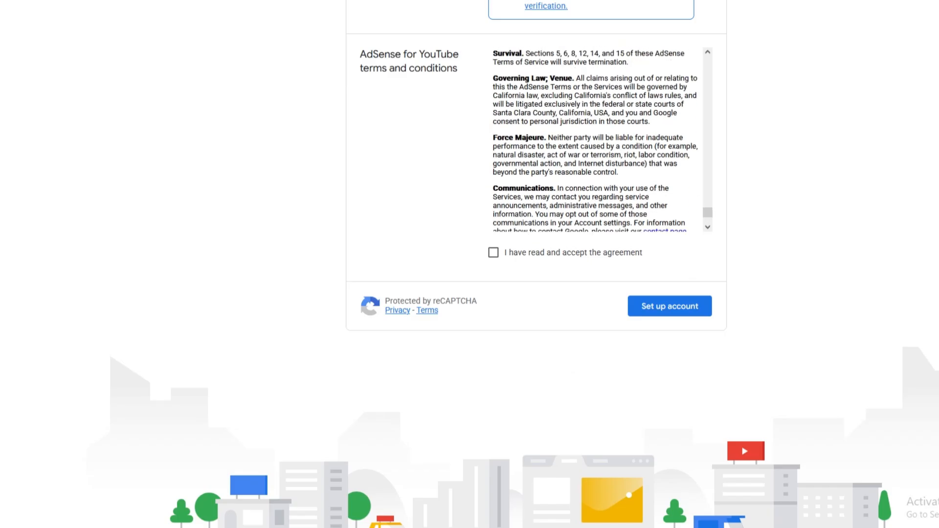
Step: Look over the channel, billing country and terms in the AdSense sign-up form, and accept the agreement
scroll(595, 140, down, 1)
scroll(594, 140, up, 5)
scroll(536, 264, up, 4)
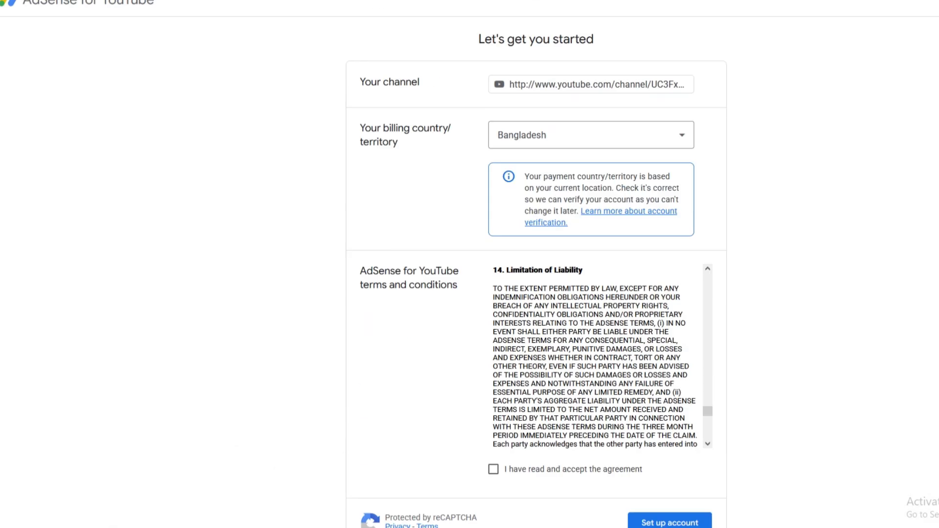
scroll(536, 264, down, 3)
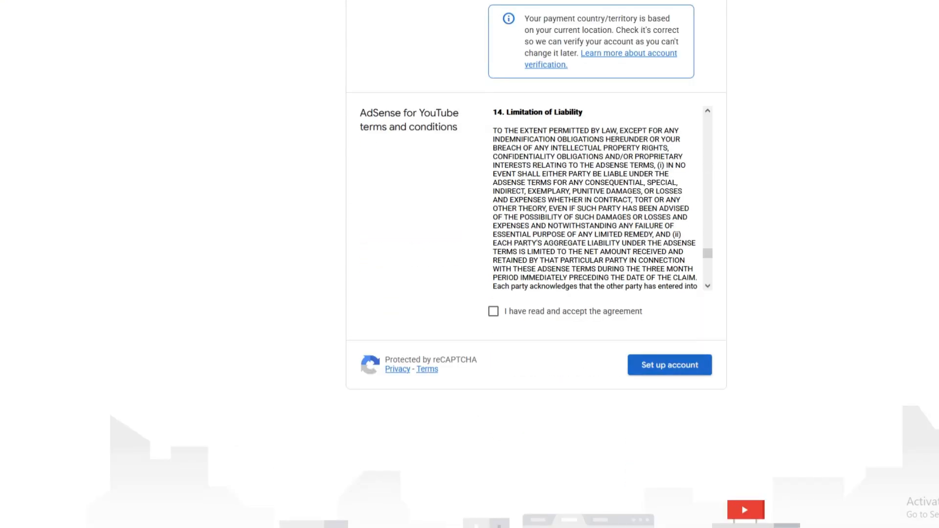
click(493, 311)
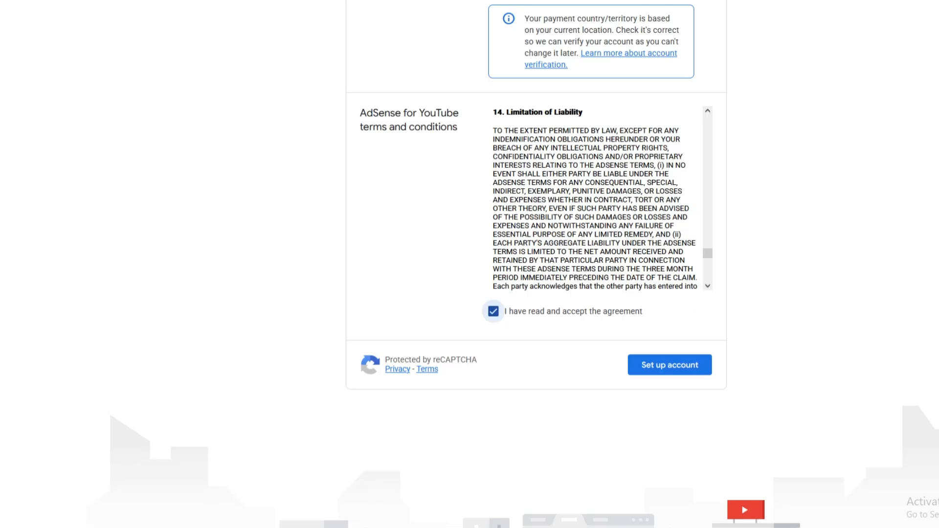
Step: Read the remaining AdSense for YouTube terms, recheck the sign-up details, and set up the account
scroll(594, 198, down, 10)
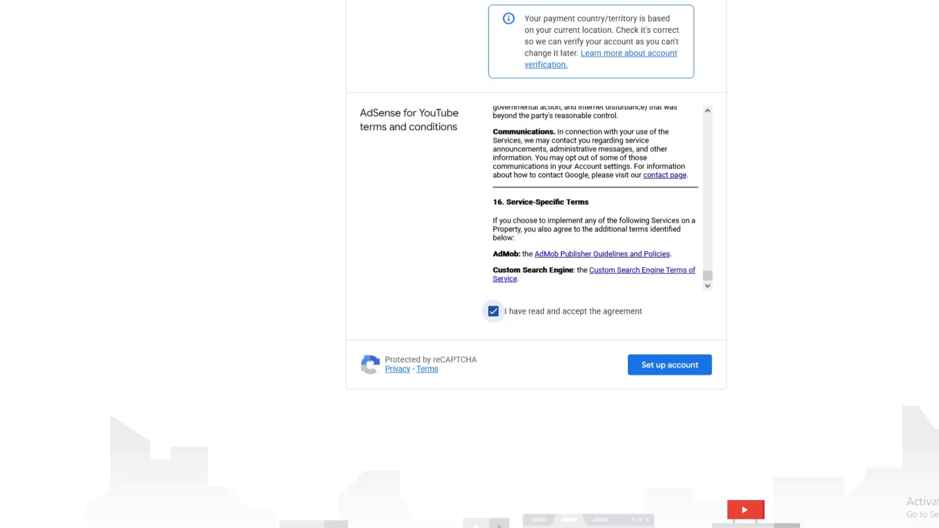
scroll(636, 308, up, 5)
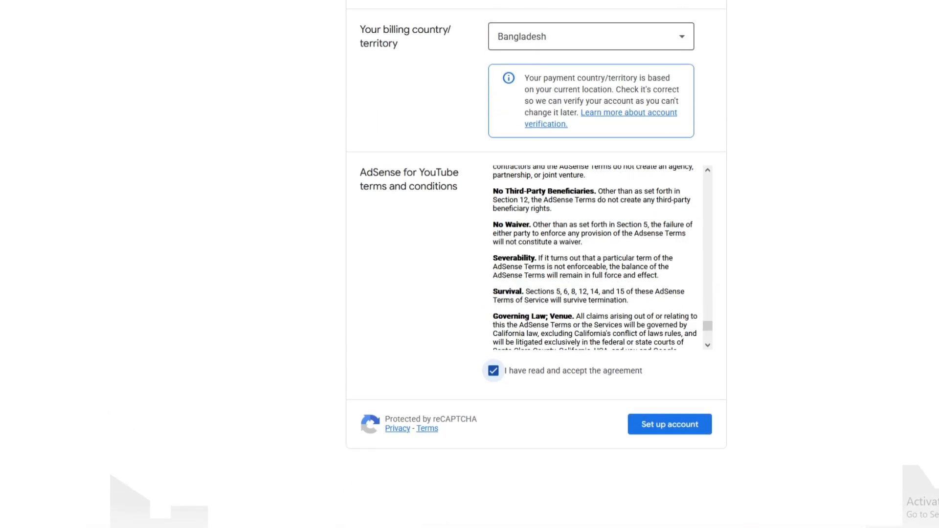
scroll(538, 264, up, 3)
scroll(536, 294, down, 5)
scroll(536, 294, up, 5)
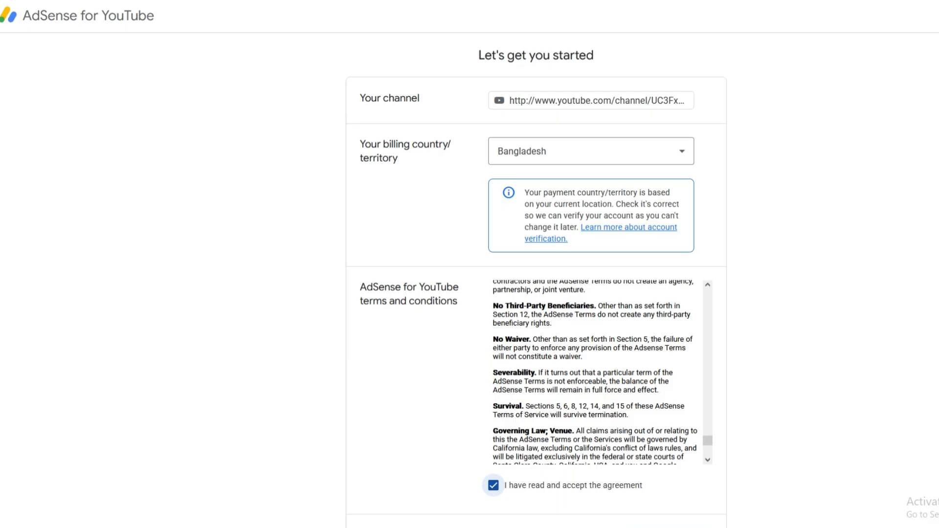
scroll(594, 371, down, 10)
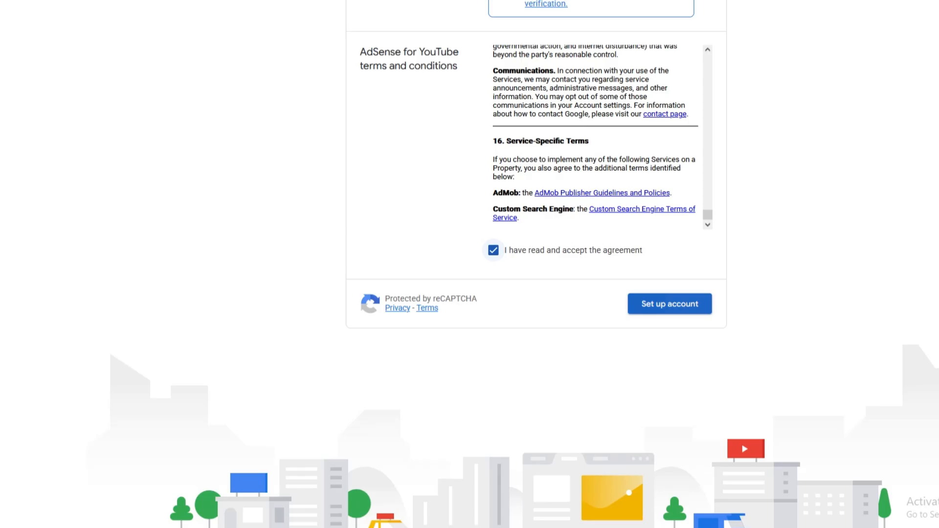
click(669, 304)
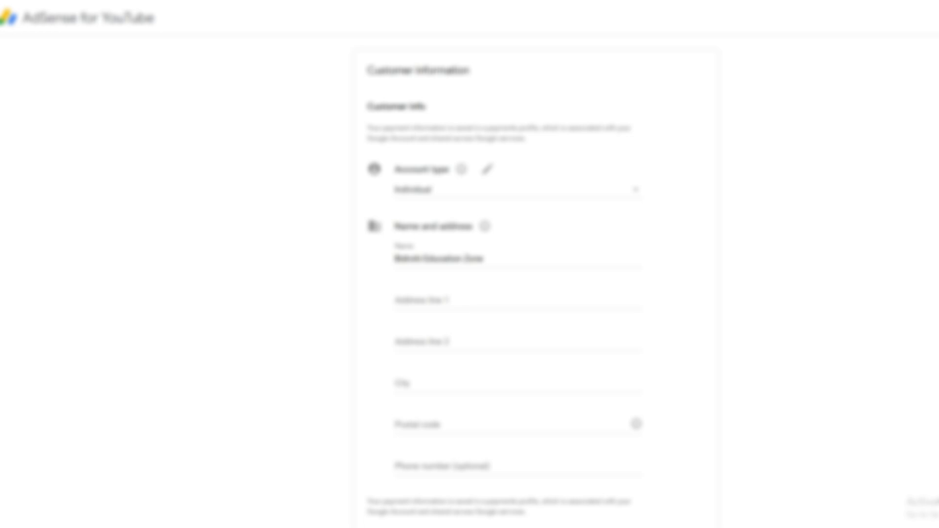
Step: Fill in the customer's phone number and submit the customer information for the payments profile
scroll(536, 264, down, 1)
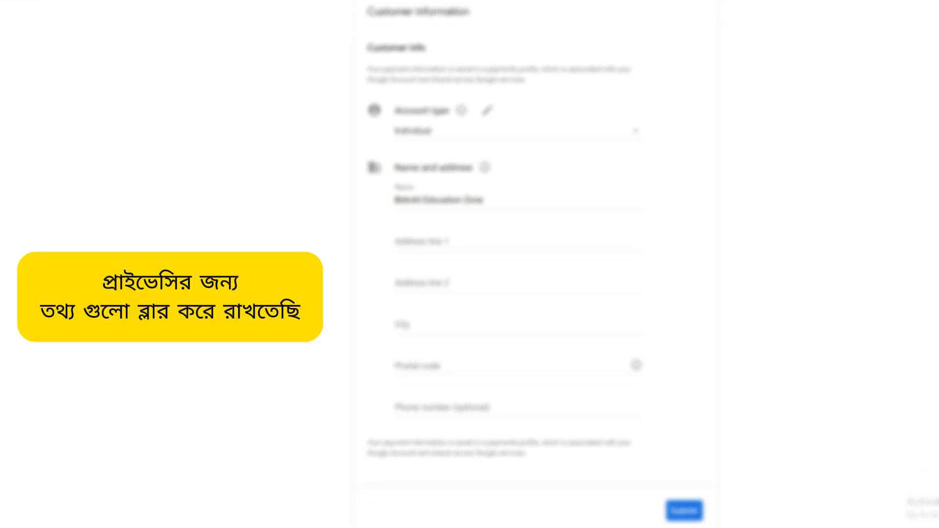
scroll(536, 264, up, 1)
scroll(536, 264, down, 1)
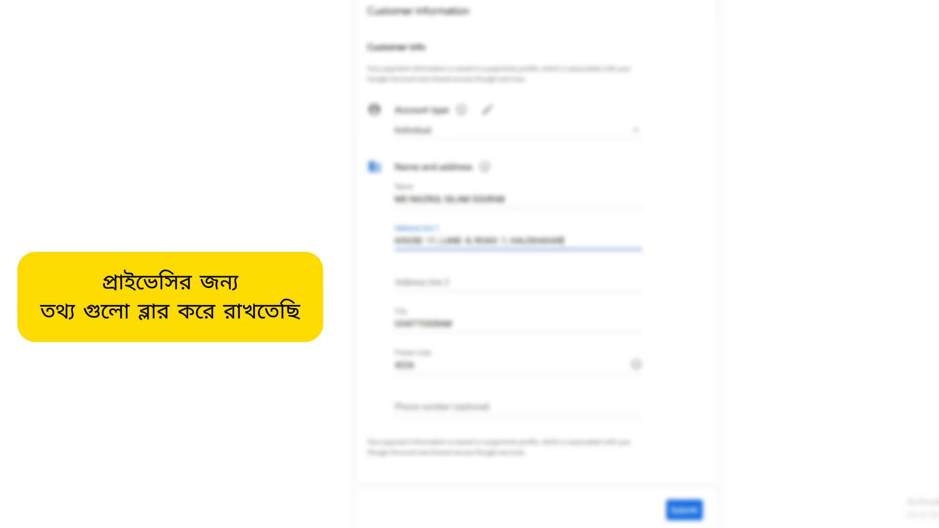
click(442, 407)
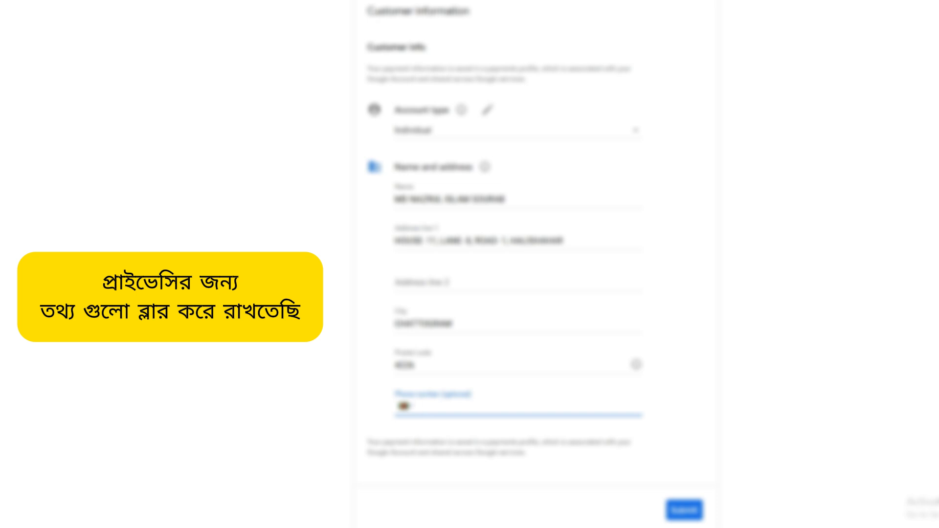
key(ctrl+v)
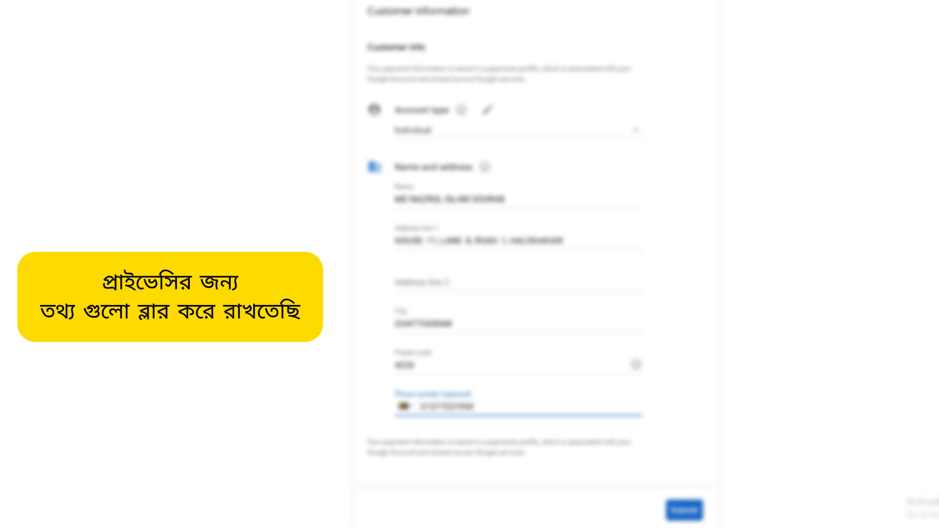
click(684, 510)
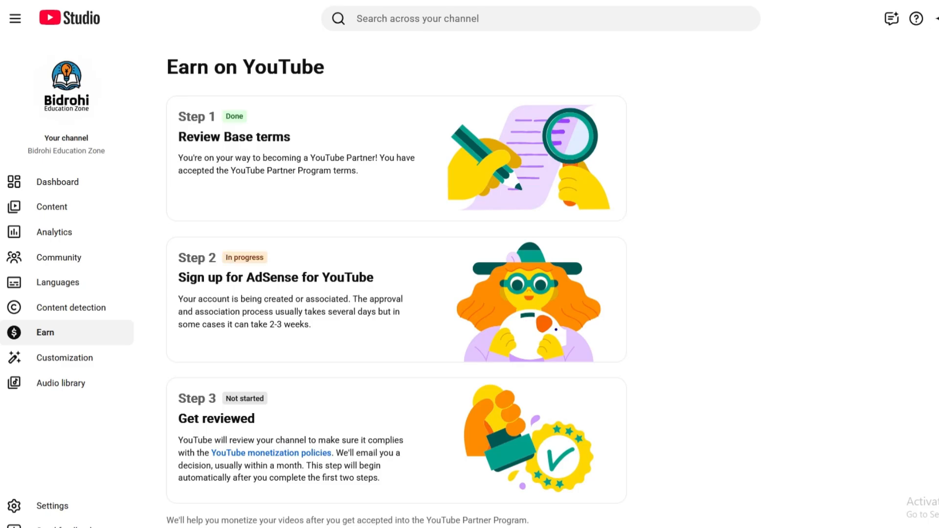
Step: Check the status of Step 2, the AdSense for YouTube sign-up, on the Earn page
drag(264, 257, 210, 258)
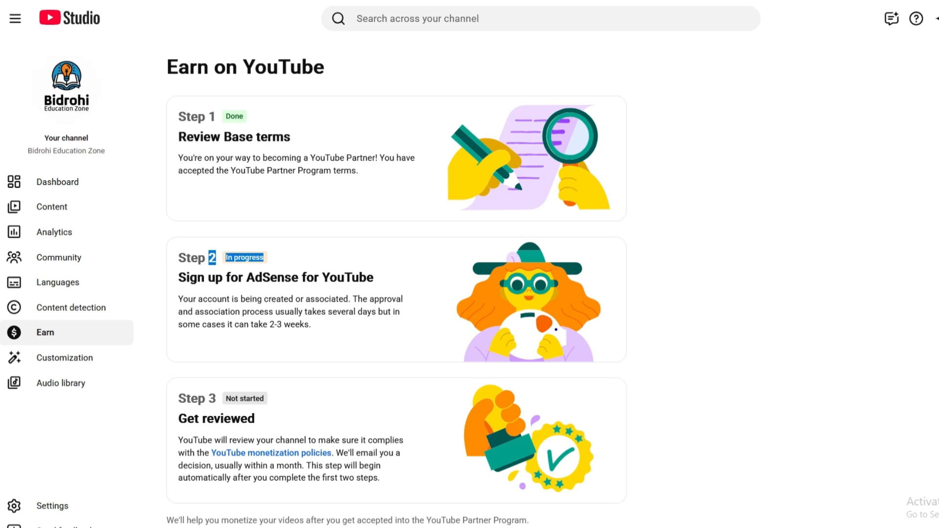
Step: Review the Step 2 AdSense sign-up and Step 3 Get reviewed statuses on the Earn page
click(375, 278)
drag(375, 277, 178, 278)
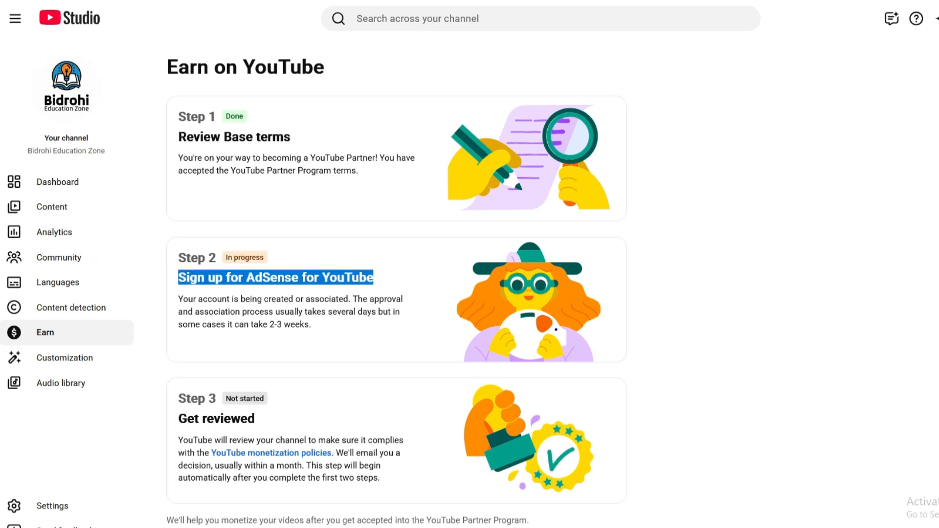
drag(226, 398, 265, 399)
click(265, 399)
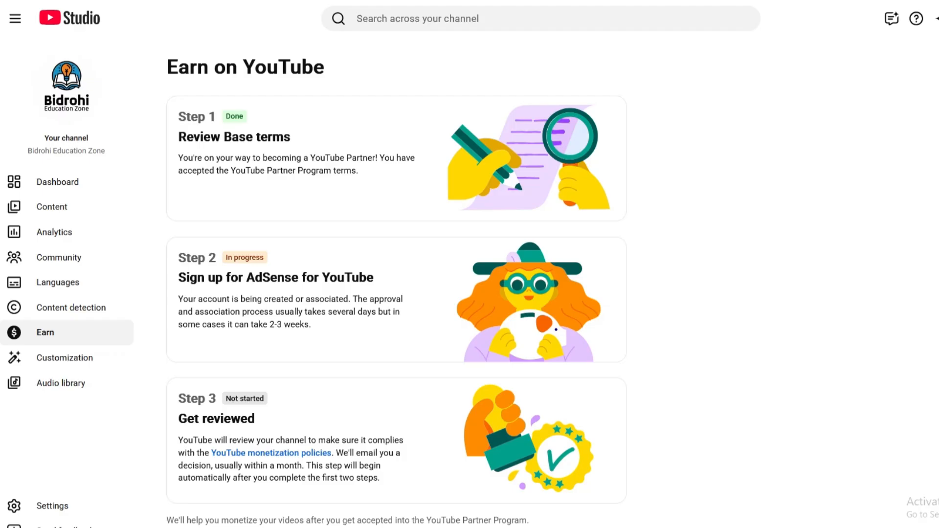
drag(204, 258, 266, 257)
click(266, 258)
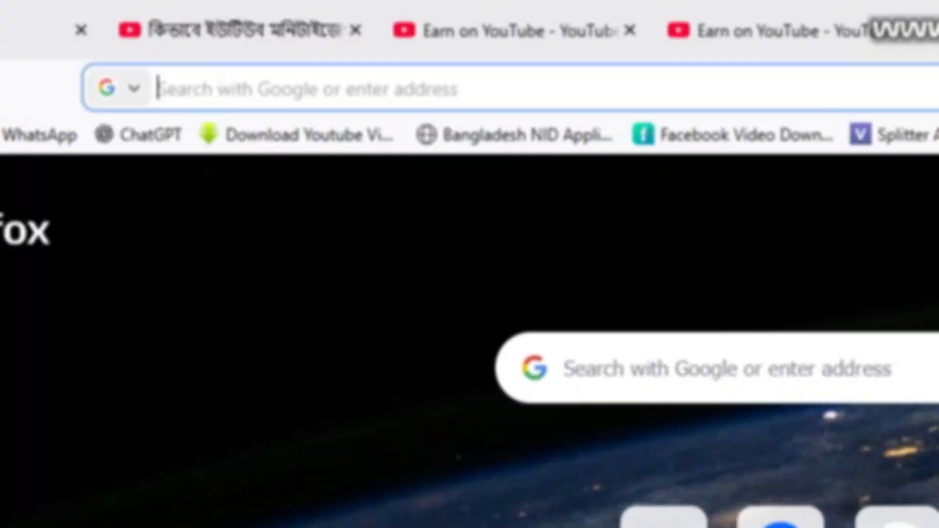
Step: Open the AdSense site in the blank browser tab and read the AdSense for YouTube account review notice
click(307, 89)
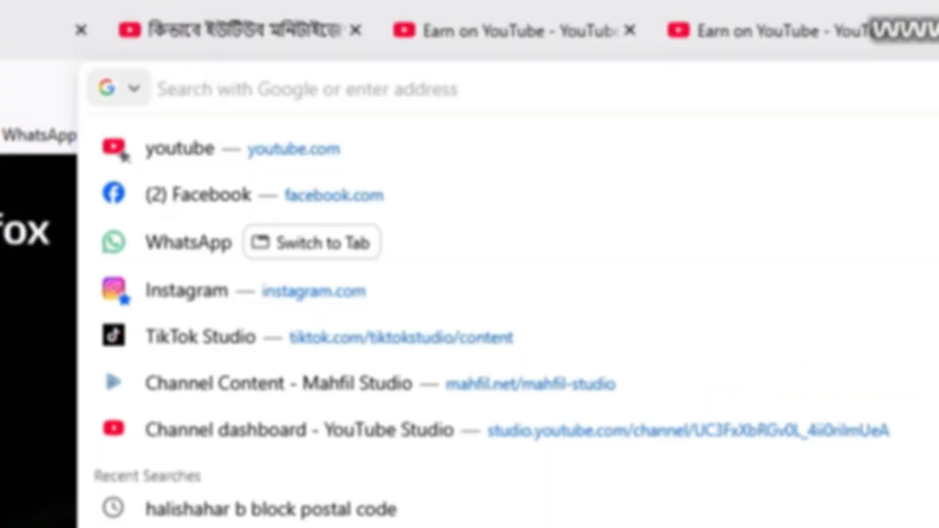
text(ad)
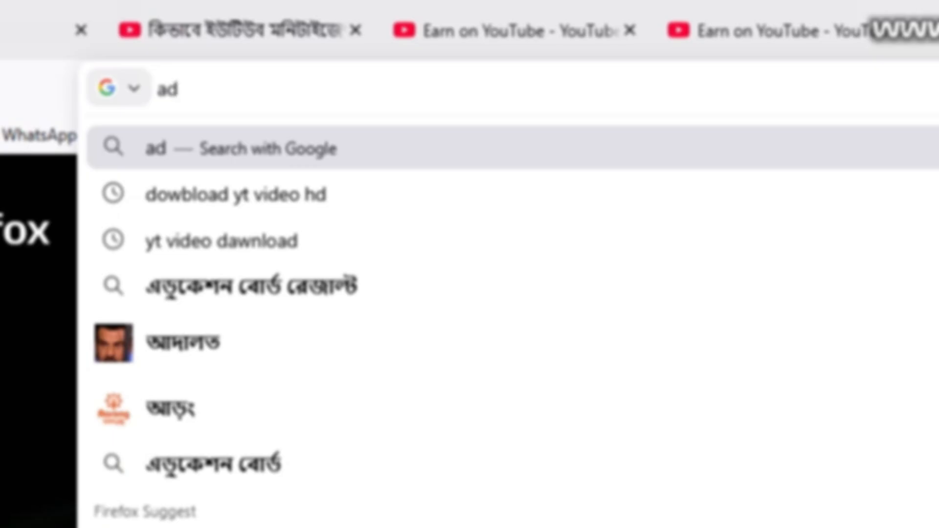
key(Return)
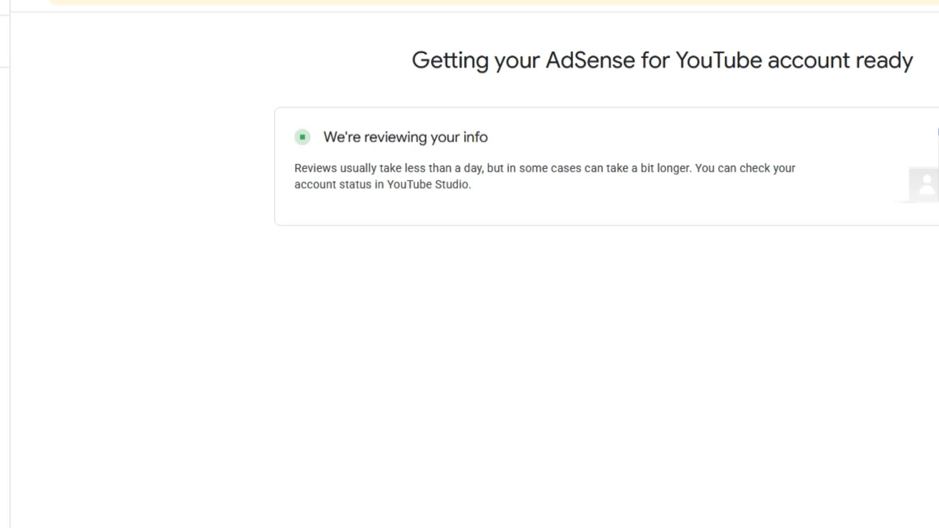
drag(411, 60, 914, 61)
click(684, 60)
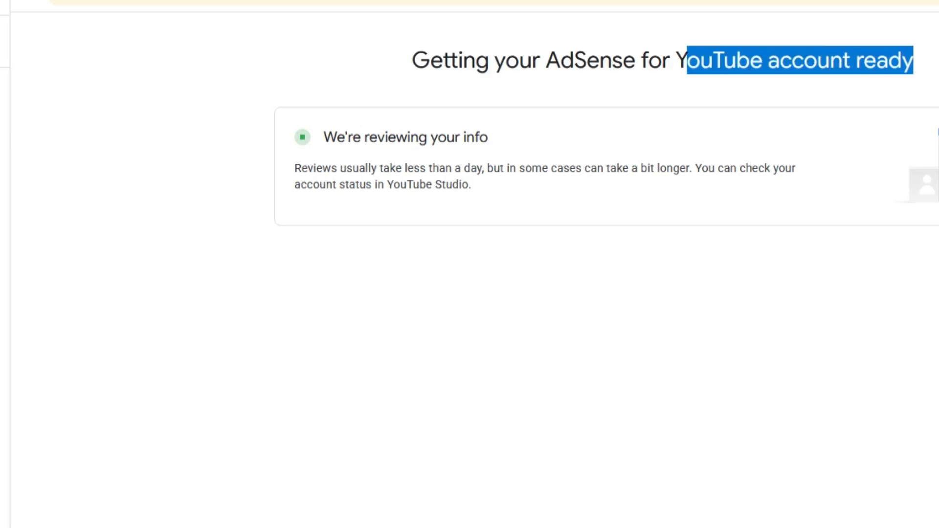
click(914, 61)
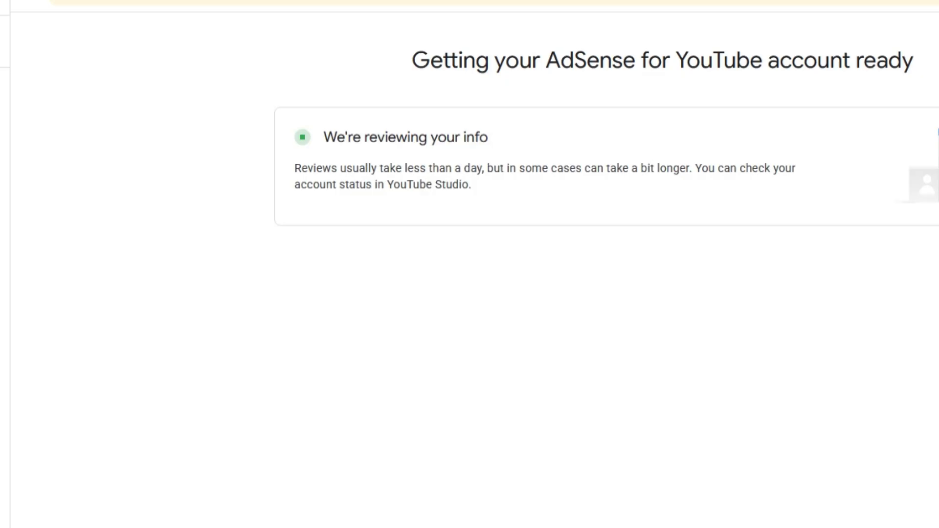
drag(295, 169, 472, 185)
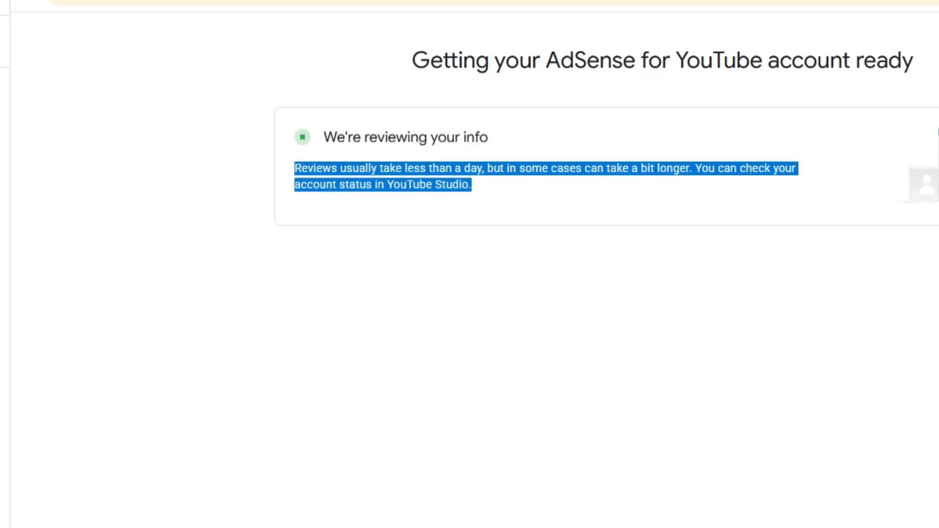
click(472, 186)
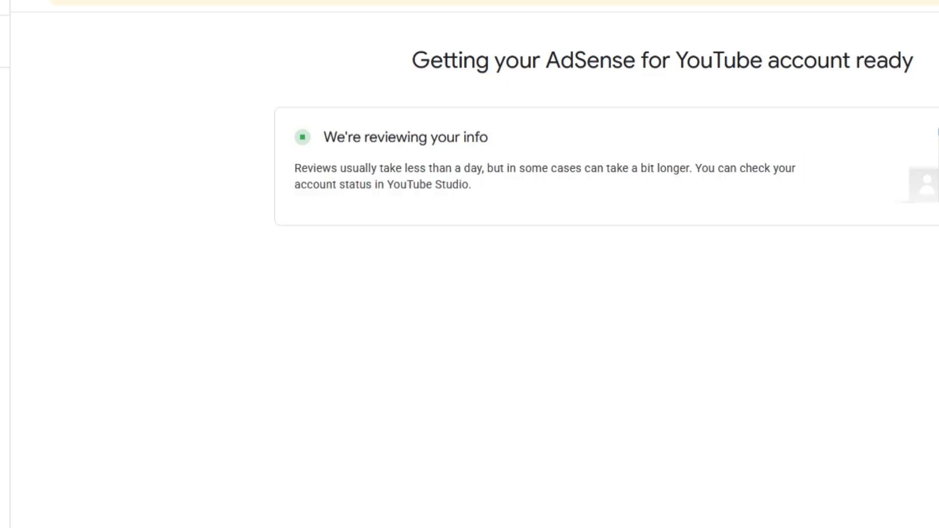